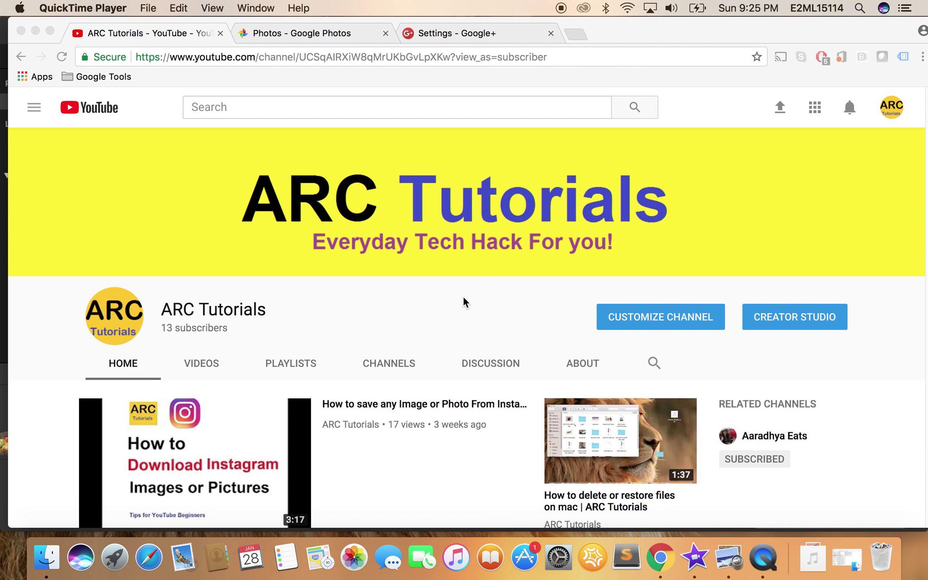
Step: Go to your own ARC Tutorials channel from the avatar menu and enter Customize Channel
click(893, 110)
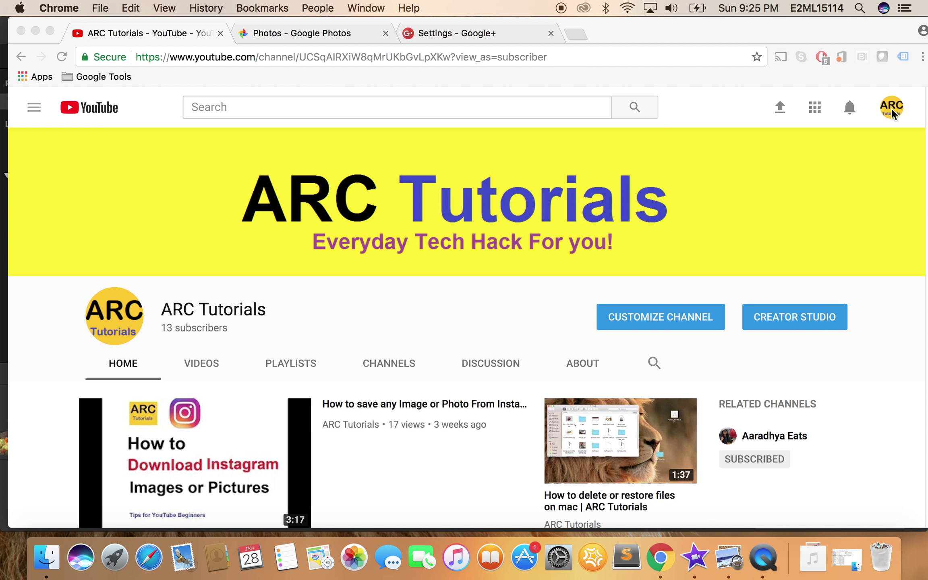
click(767, 175)
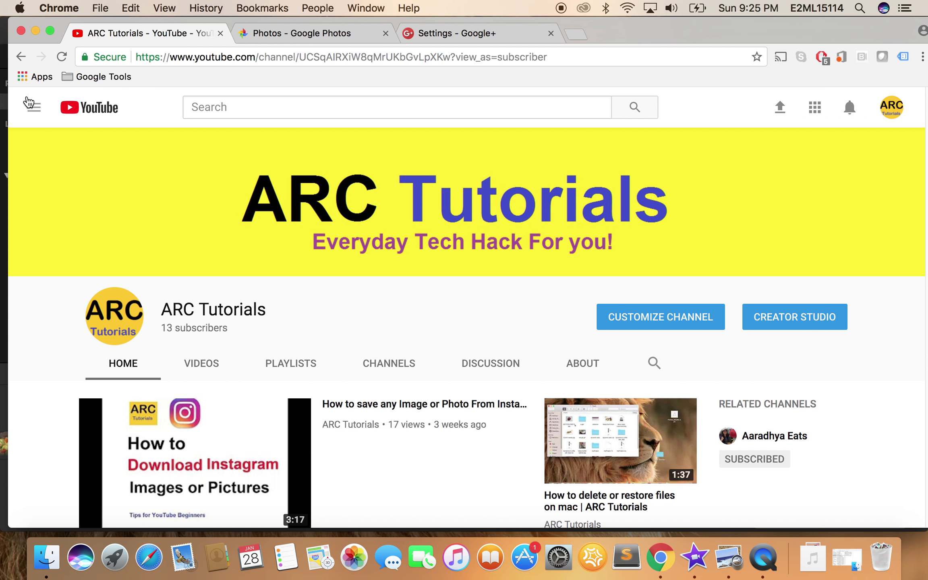
click(34, 108)
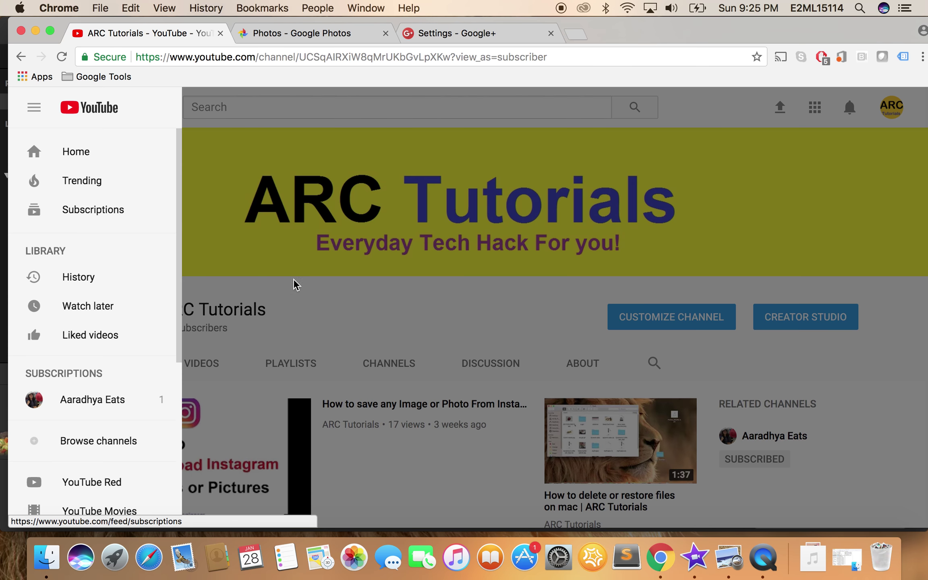
click(306, 286)
click(673, 325)
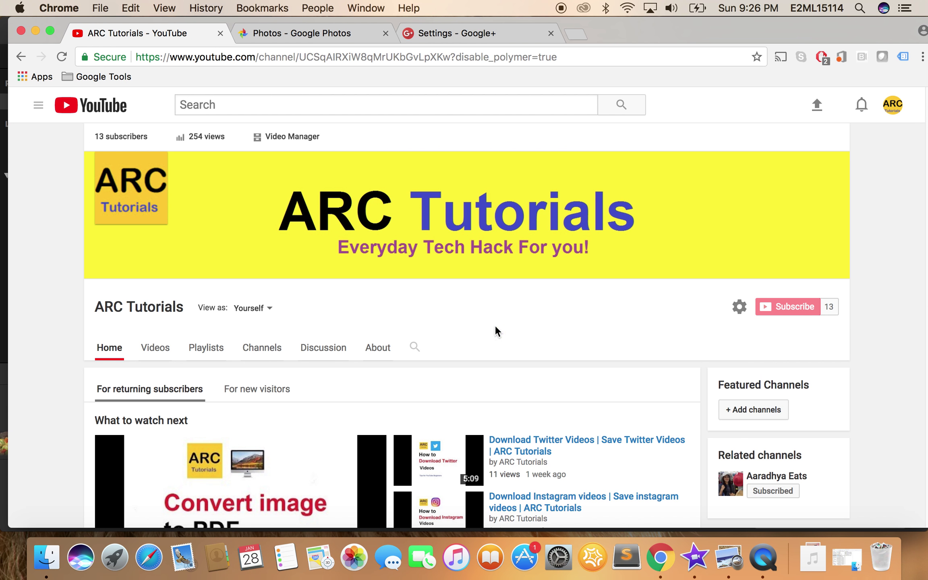
scroll(473, 286, down, 3)
scroll(481, 288, up, 3)
Step: Open Channel settings from the gear icon and switch Show discussion tab off, then back on
click(740, 308)
scroll(564, 266, down, 2)
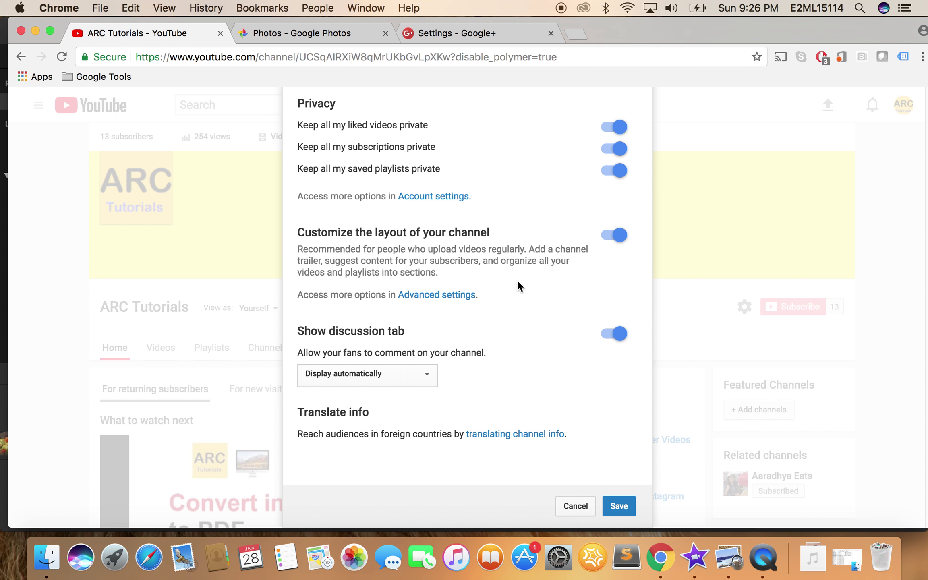
scroll(517, 280, up, 2)
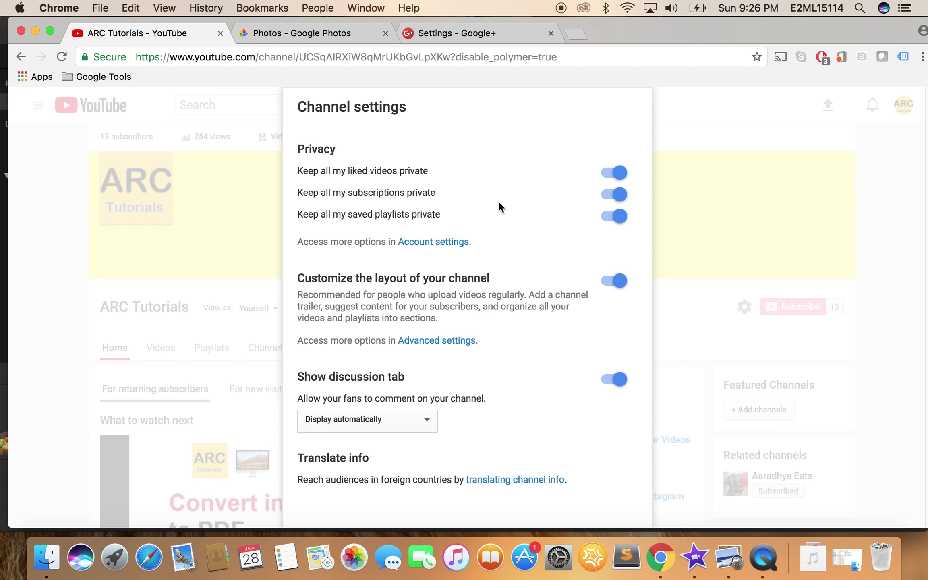
scroll(498, 226, down, 2)
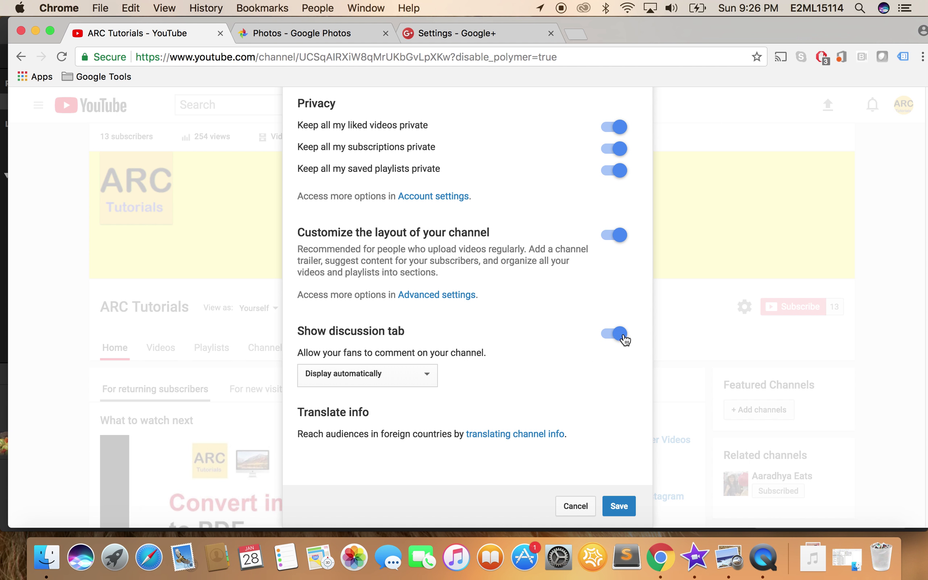
click(607, 342)
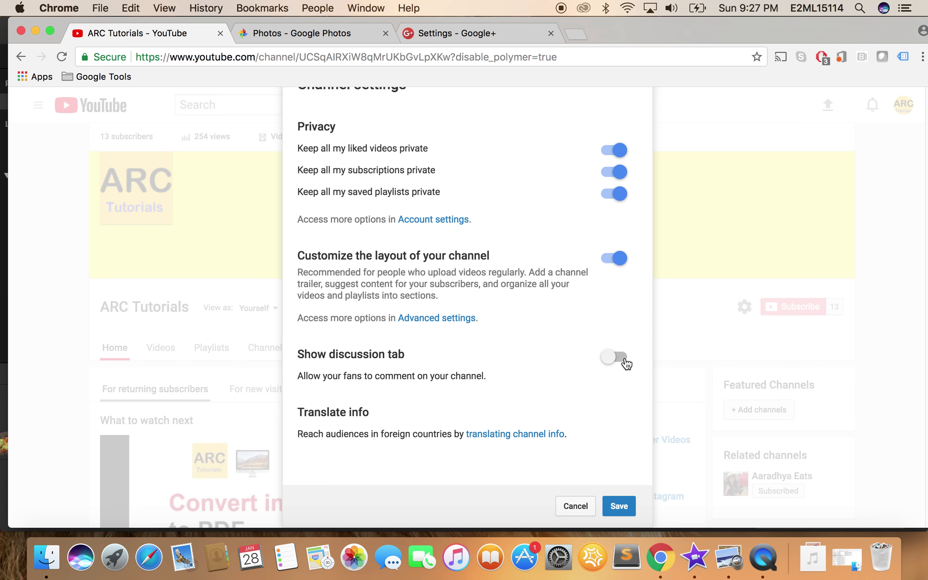
click(625, 361)
Step: Set discussion tab comments to 'Don't display until approved' in the comment dropdown
click(387, 377)
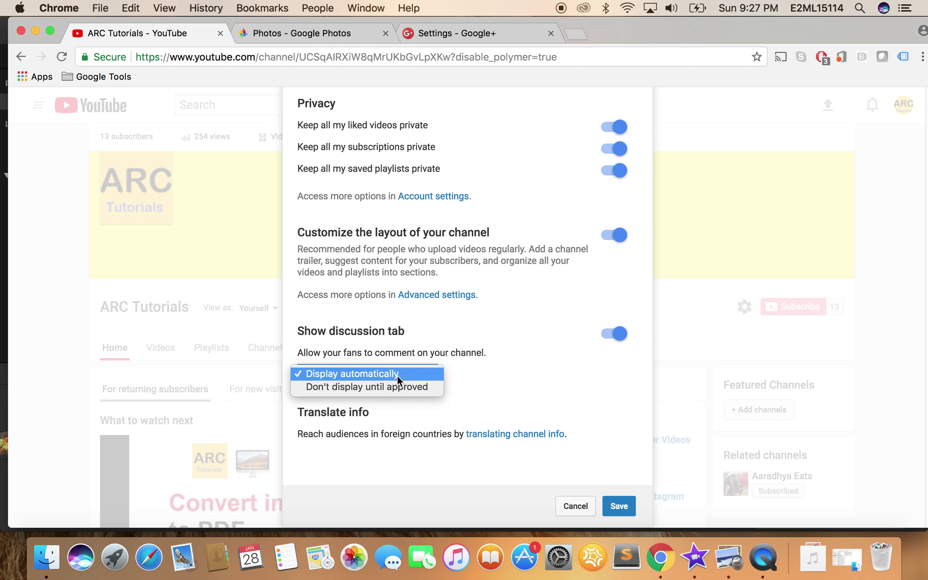
click(402, 388)
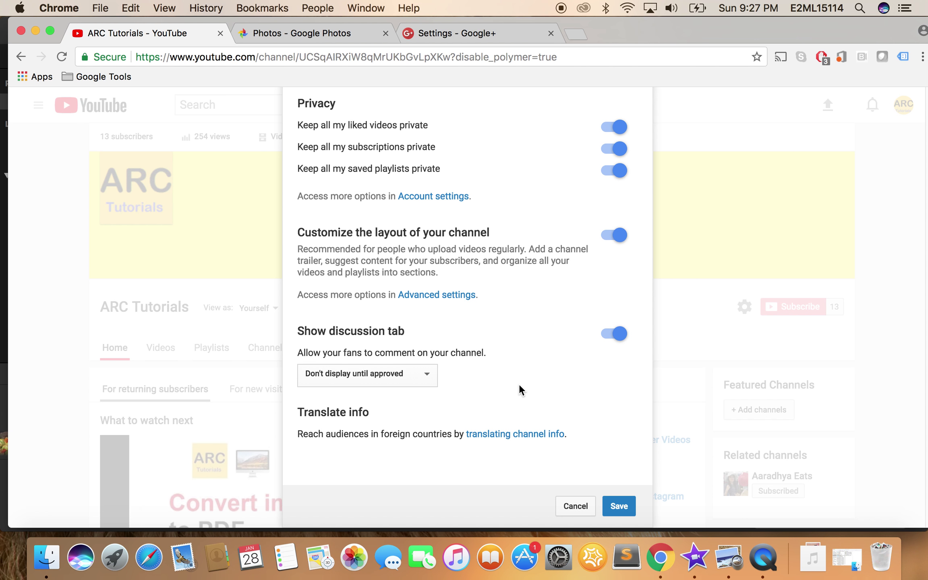
click(423, 375)
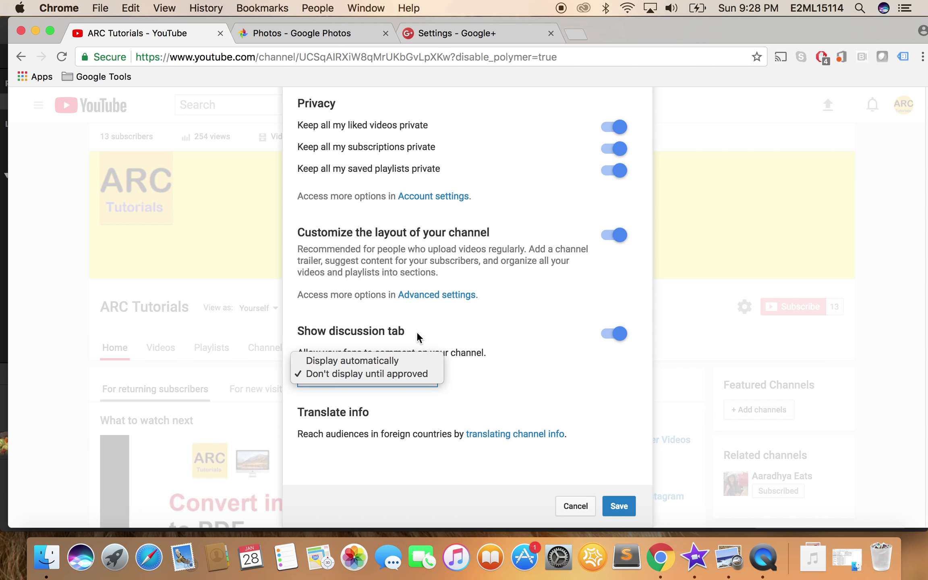
Step: Keep 'Don't display until approved' selected and save the channel settings
click(405, 375)
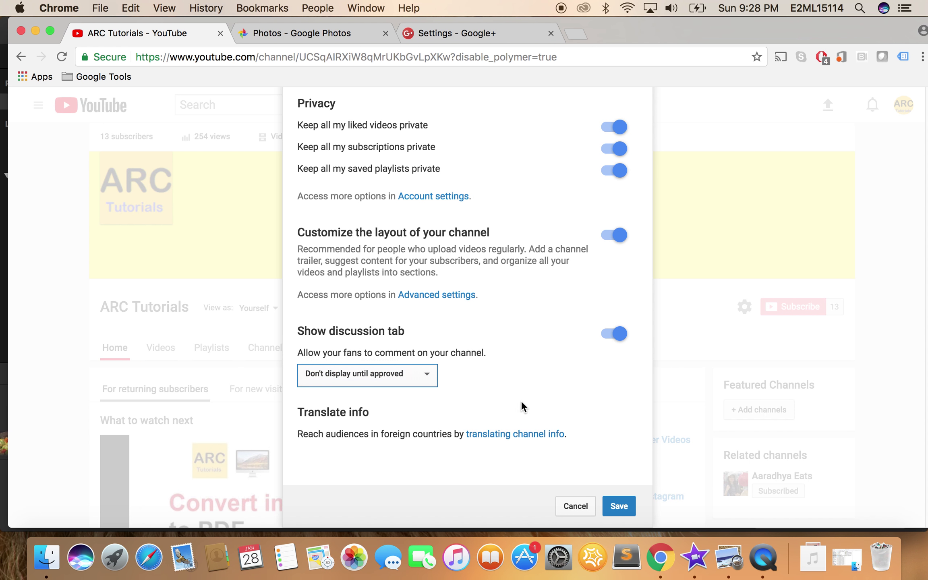
click(621, 507)
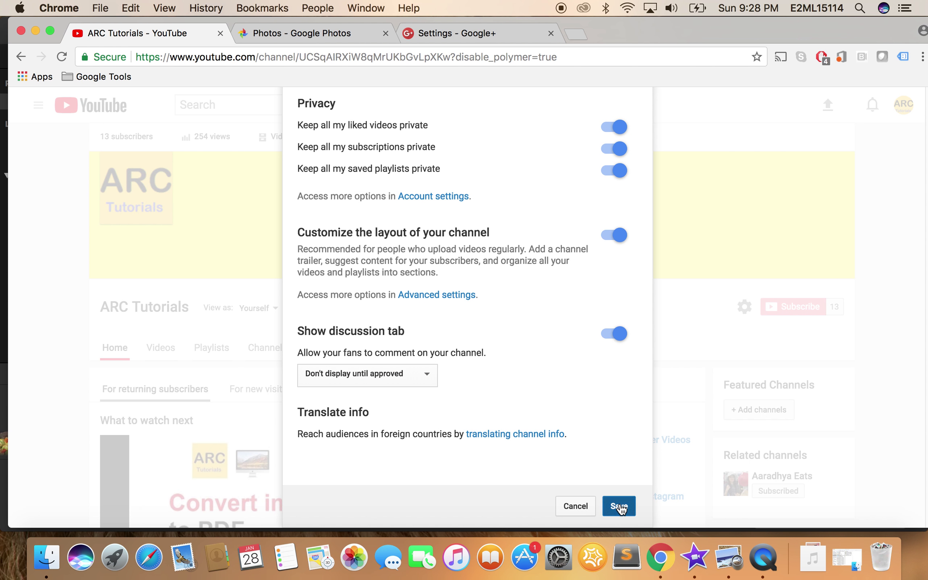